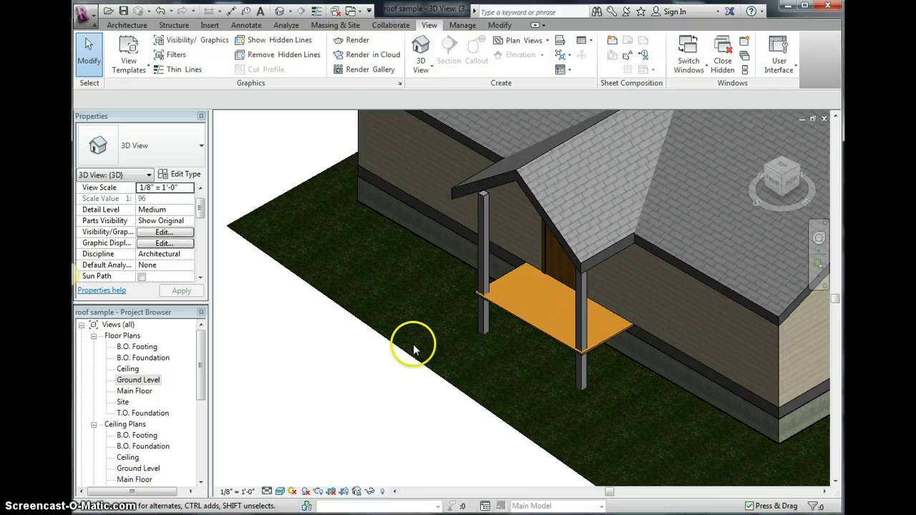
# Open the Ground Level floor plan showing the porch slab and its two posts
pyautogui.doubleClick(139, 379)
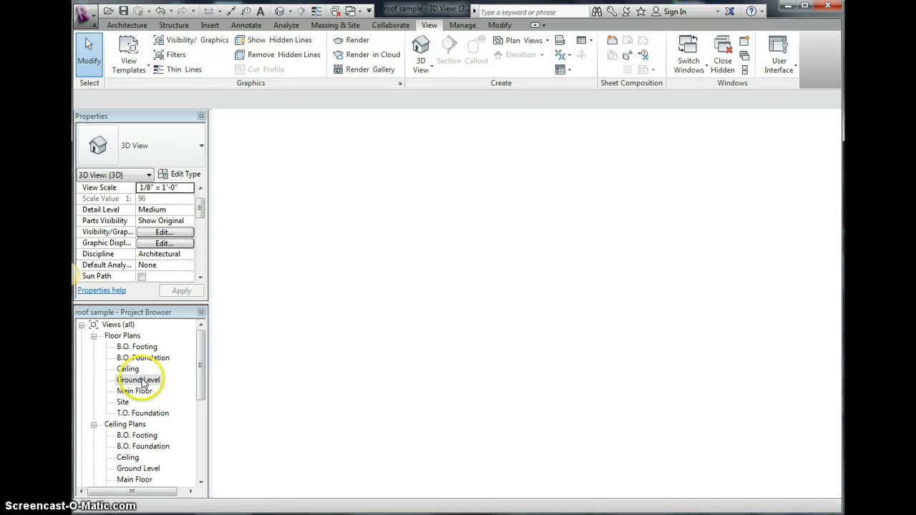
# Start an Assembled Stair from Ground Level to Main Floor with 5 risers and apply
pyautogui.click(130, 25)
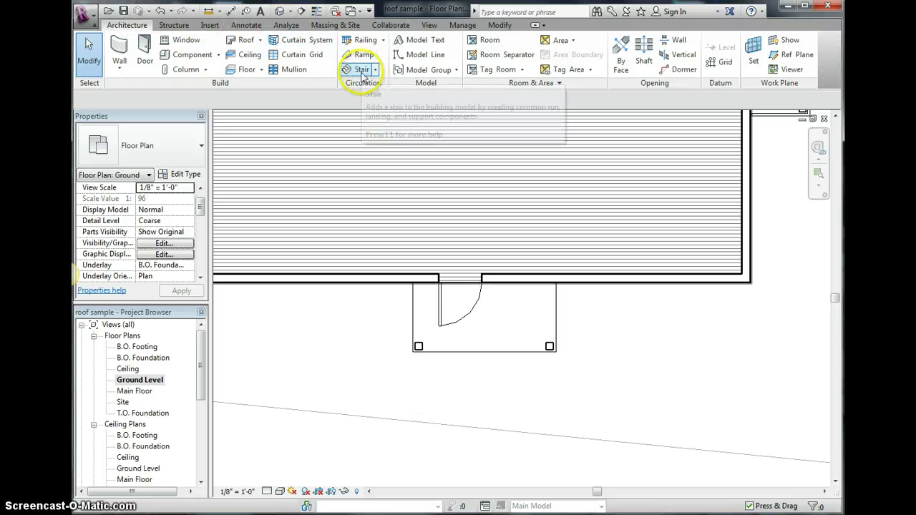
pyautogui.click(359, 72)
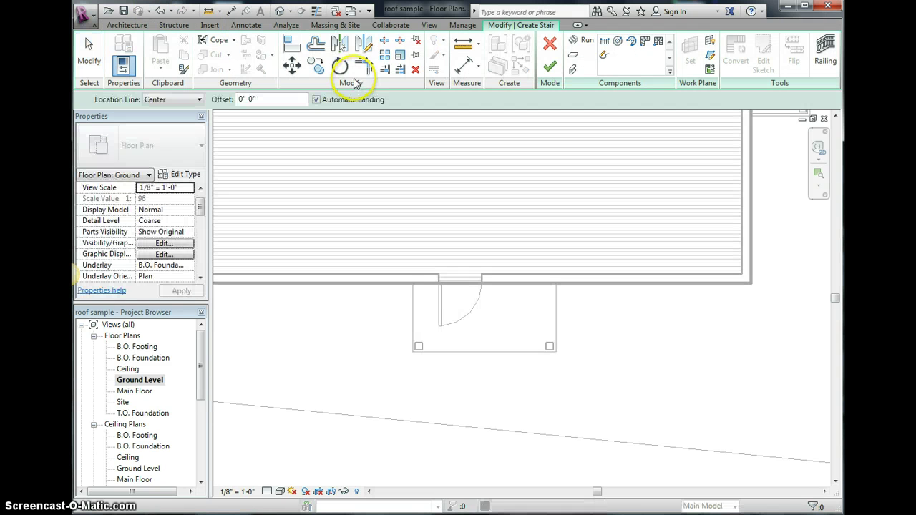
pyautogui.click(191, 188)
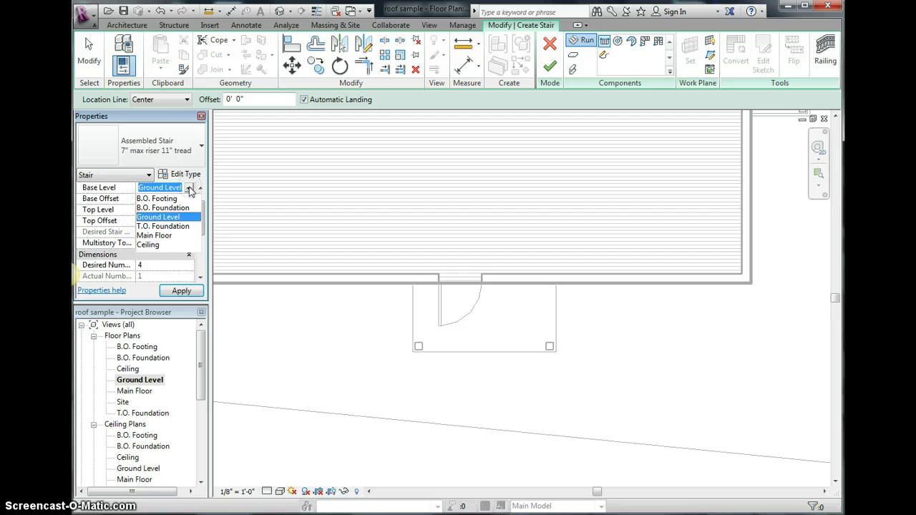
pyautogui.click(159, 217)
pyautogui.click(189, 209)
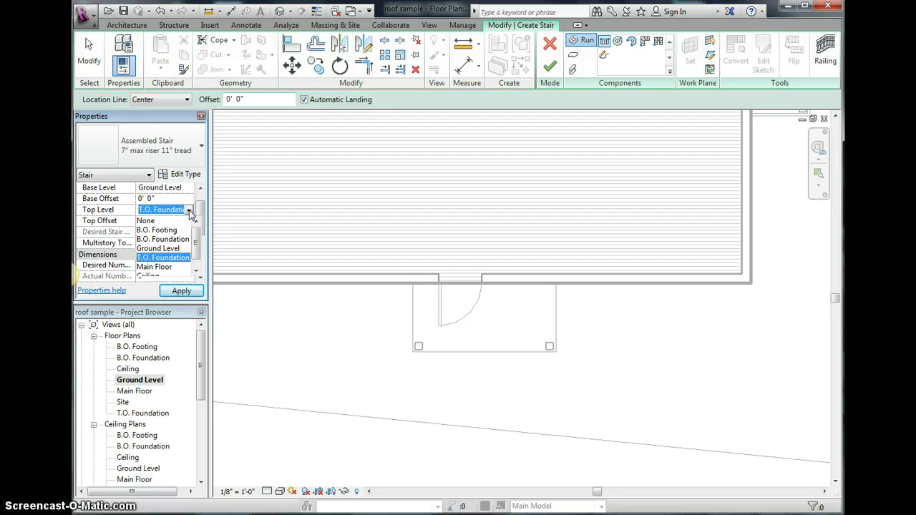
pyautogui.click(169, 263)
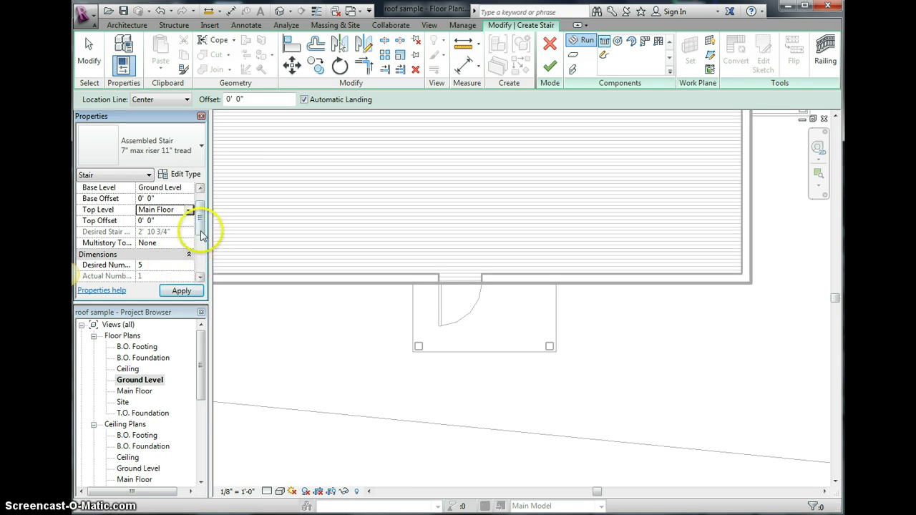
pyautogui.moveTo(200, 230); pyautogui.dragTo(202, 241)
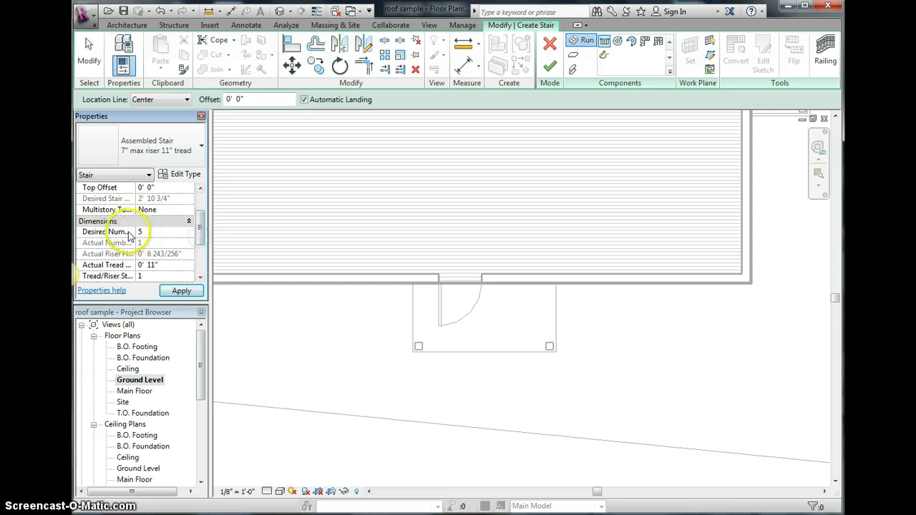
pyautogui.moveTo(202, 231); pyautogui.dragTo(198, 189)
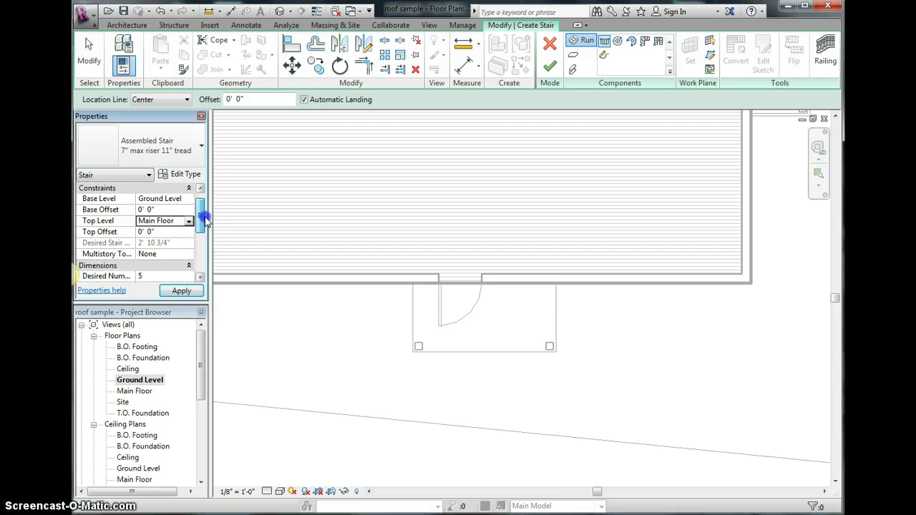
pyautogui.click(181, 291)
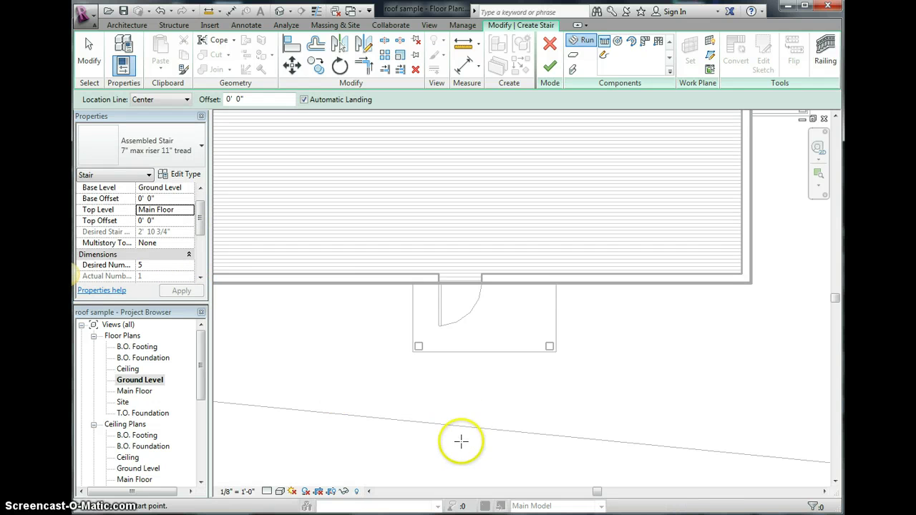
# Draw a five-riser stair run in front of the porch
pyautogui.click(459, 464)
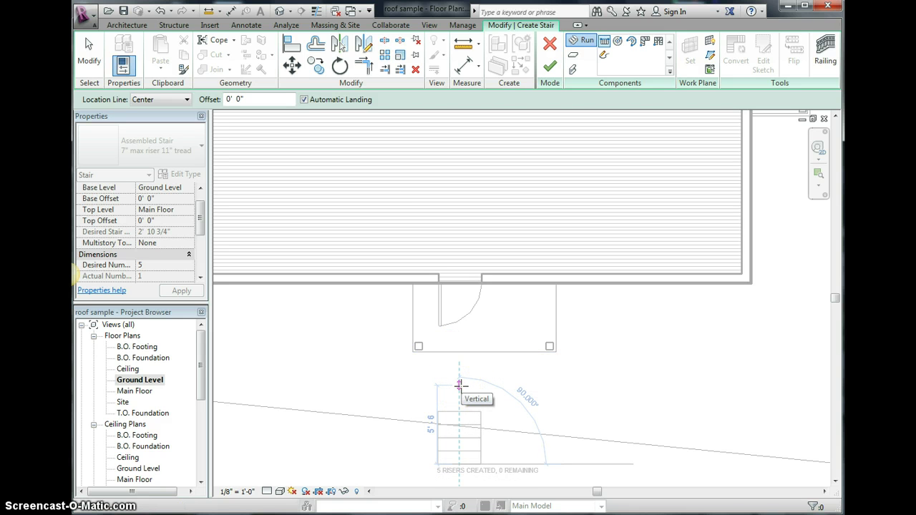
pyautogui.click(461, 387)
pyautogui.press('Escape')
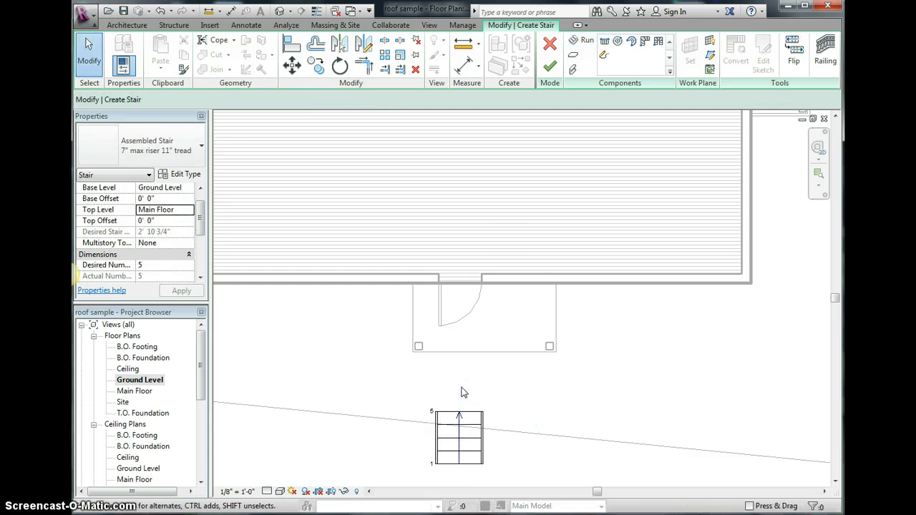
# Set the stair run's actual width to 4' 0" and finish the stair
pyautogui.click(90, 56)
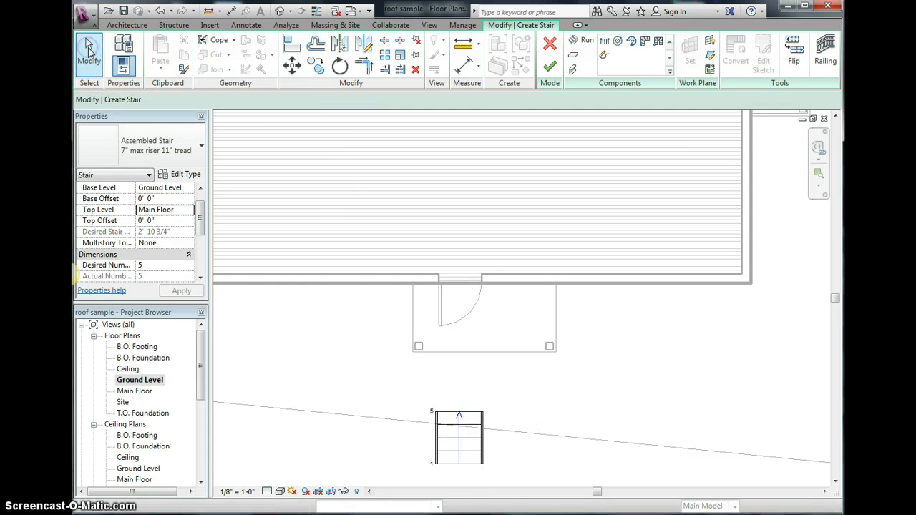
pyautogui.click(479, 426)
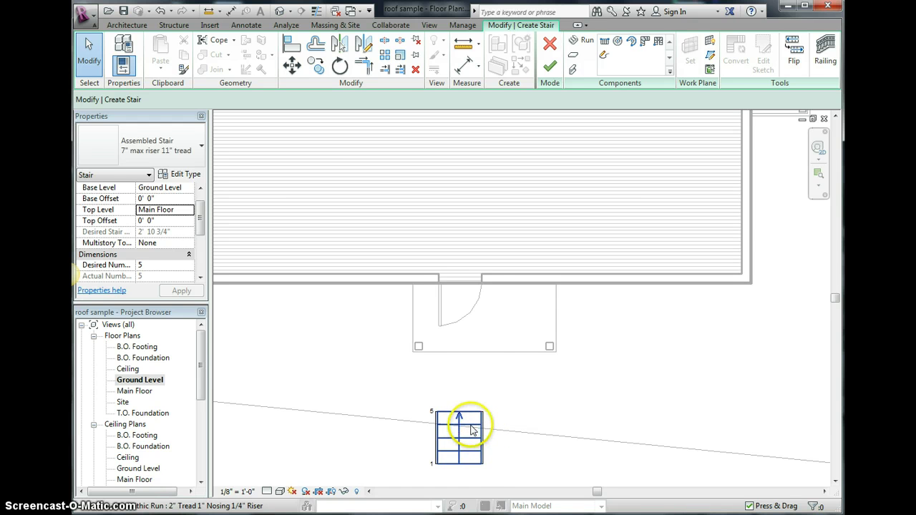
pyautogui.click(467, 426)
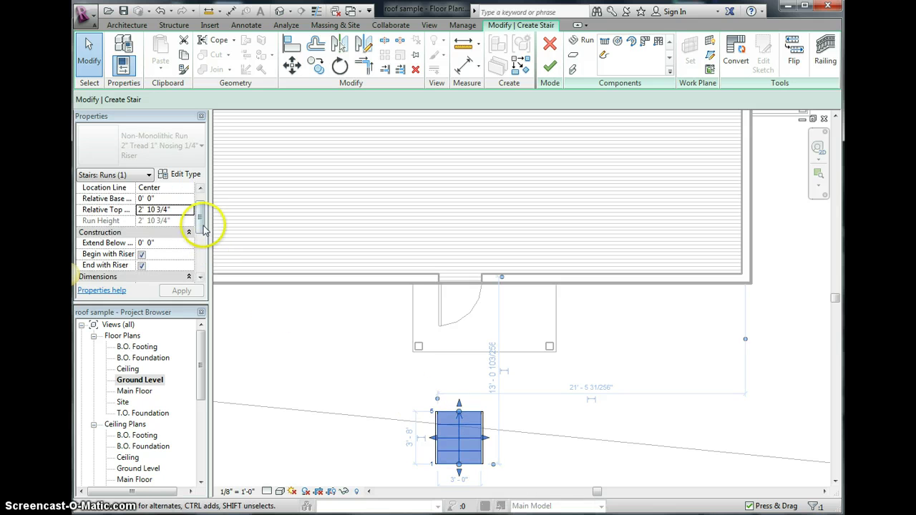
pyautogui.moveTo(201, 217); pyautogui.dragTo(201, 234)
pyautogui.click(143, 253)
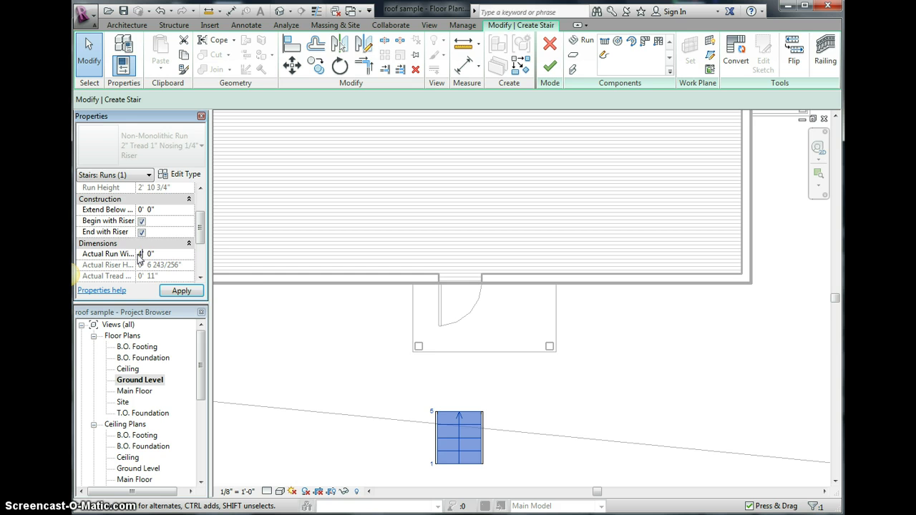
pyautogui.click(181, 290)
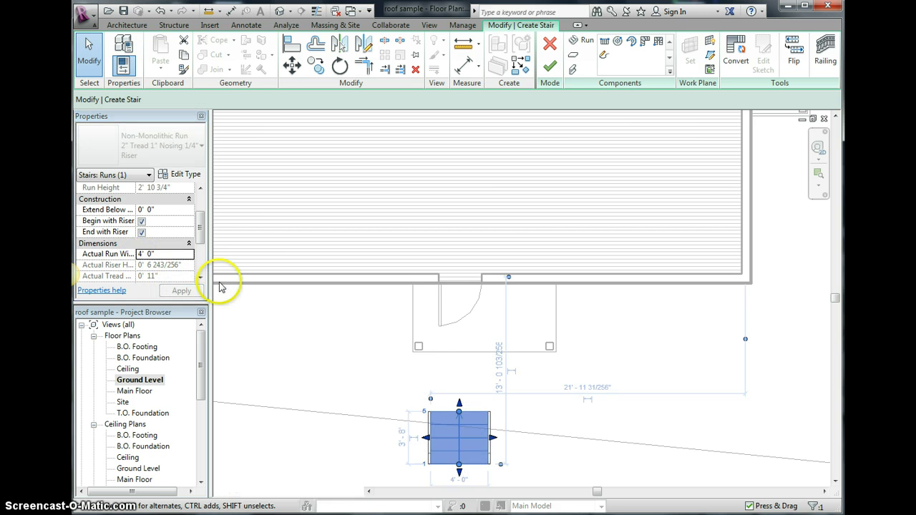
pyautogui.click(548, 66)
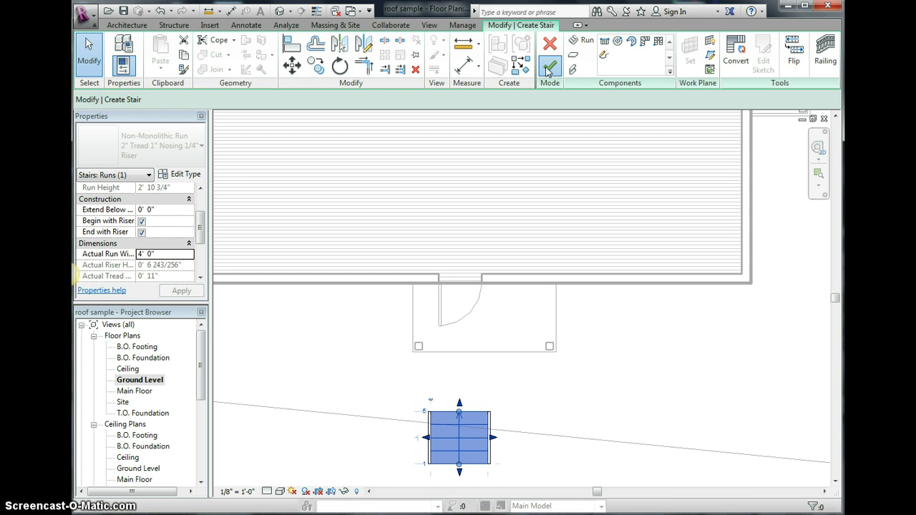
# Align and lock the stair's top edge to the porch floor's front edge
pyautogui.click(482, 468)
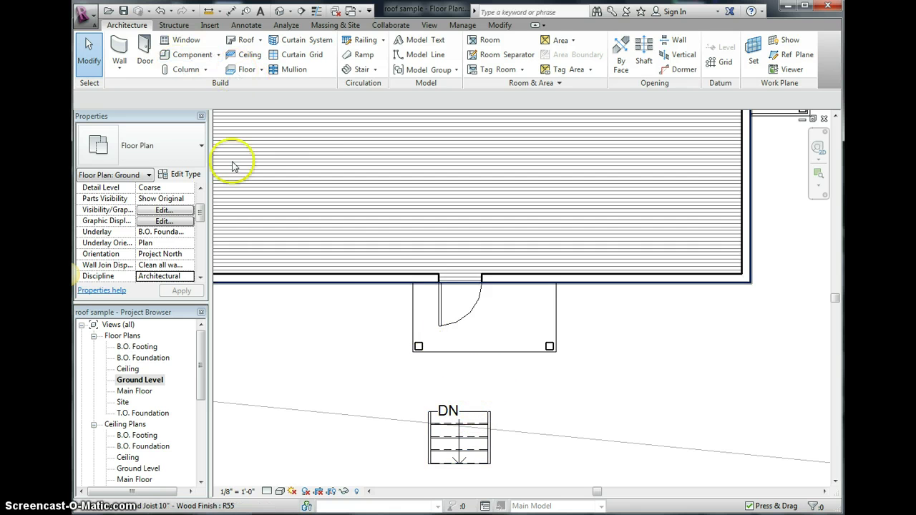
pyautogui.click(460, 346)
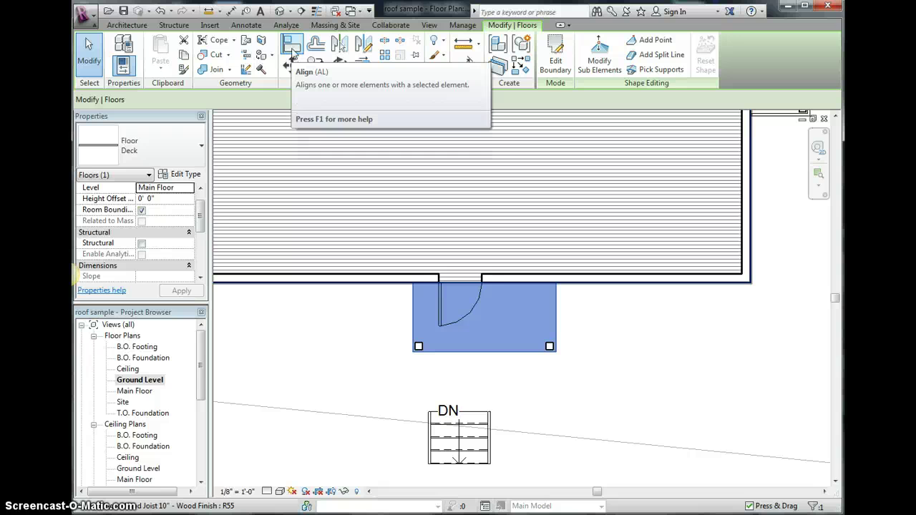
pyautogui.click(292, 46)
pyautogui.click(475, 315)
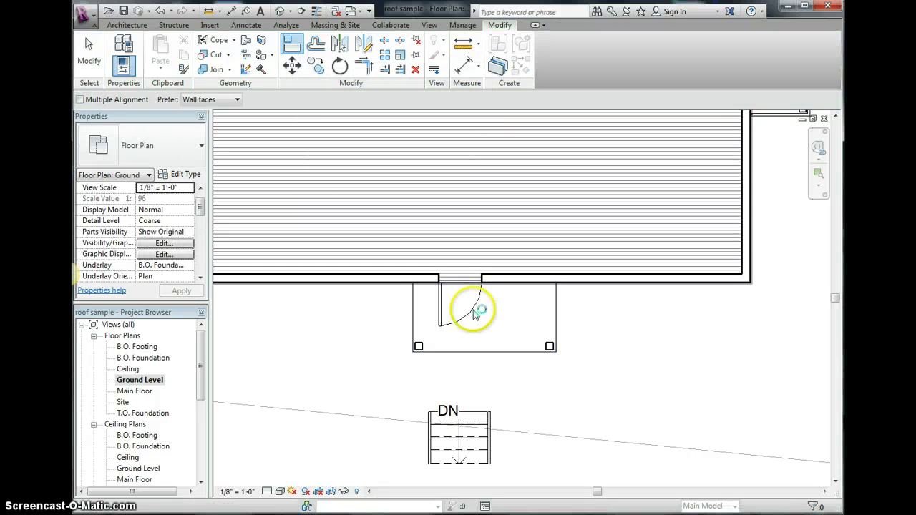
pyautogui.click(461, 352)
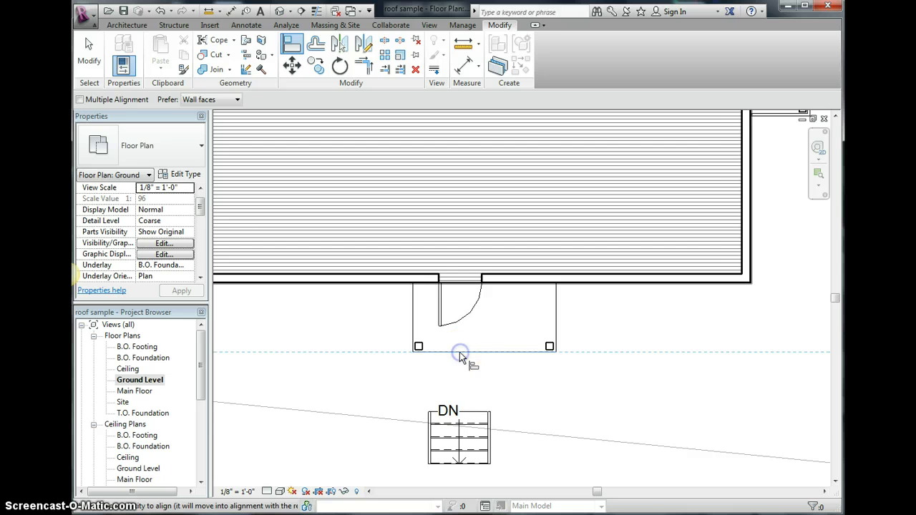
pyautogui.click(465, 415)
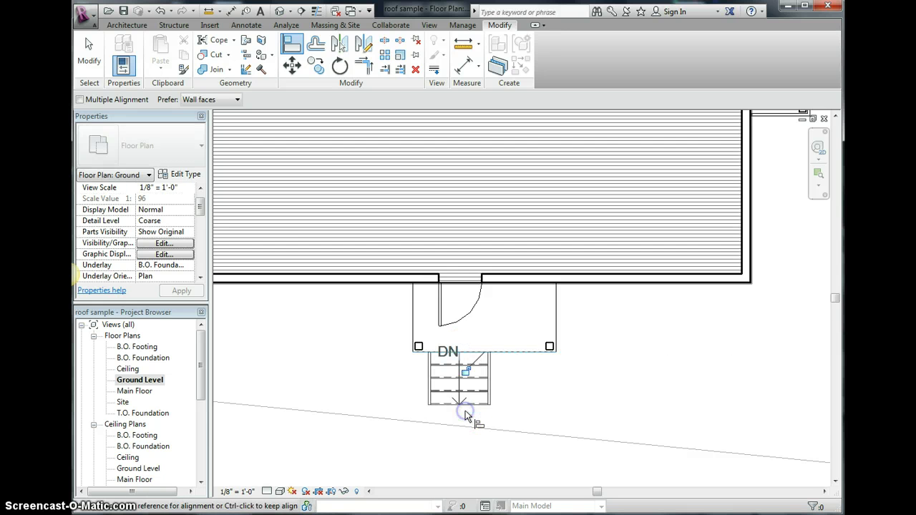
pyautogui.click(466, 372)
pyautogui.click(88, 50)
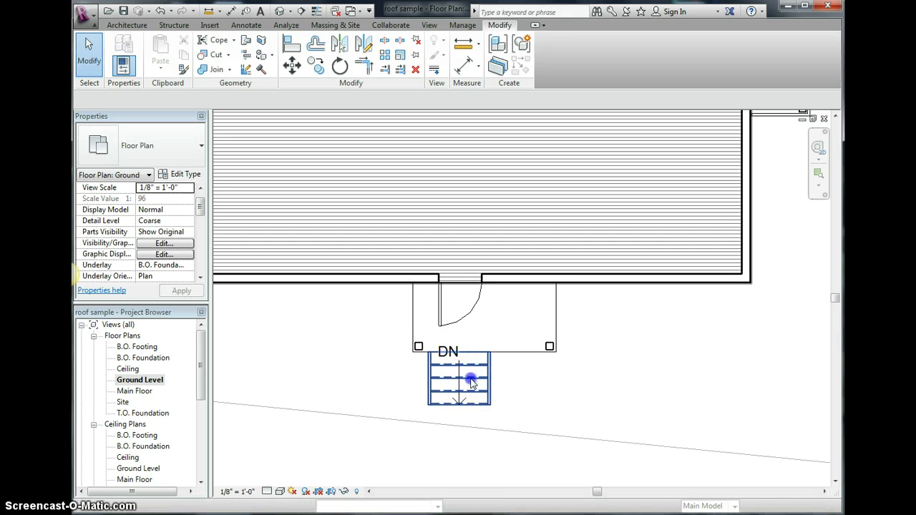
# Nudge the stair left and right so it sits centered under the door
pyautogui.click(471, 378)
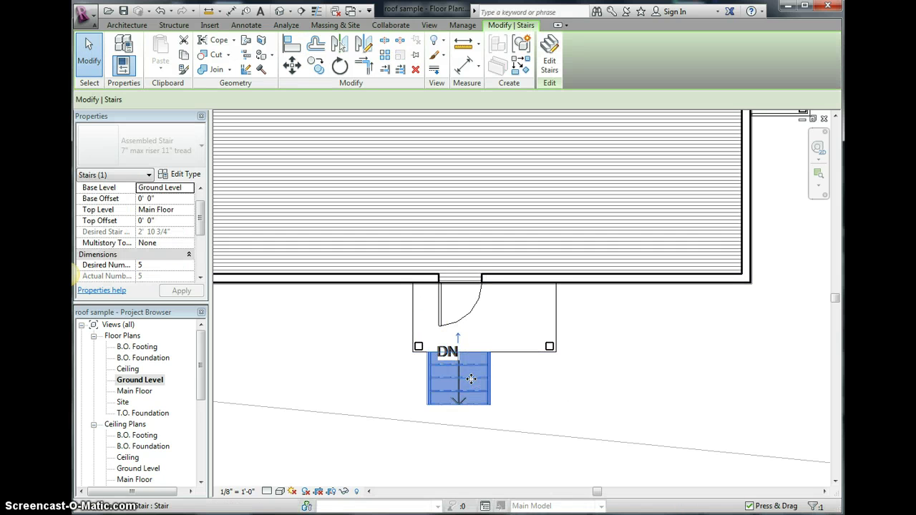
pyautogui.press('Left')
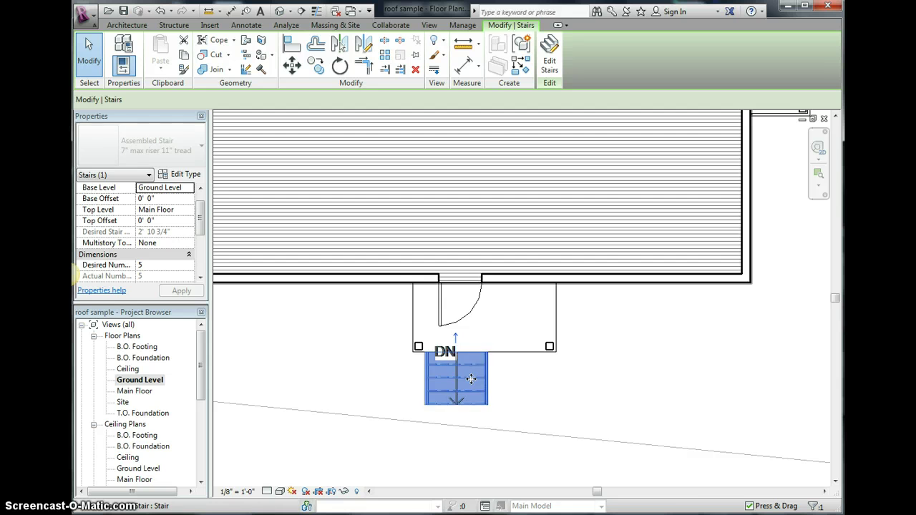
pyautogui.click(421, 350)
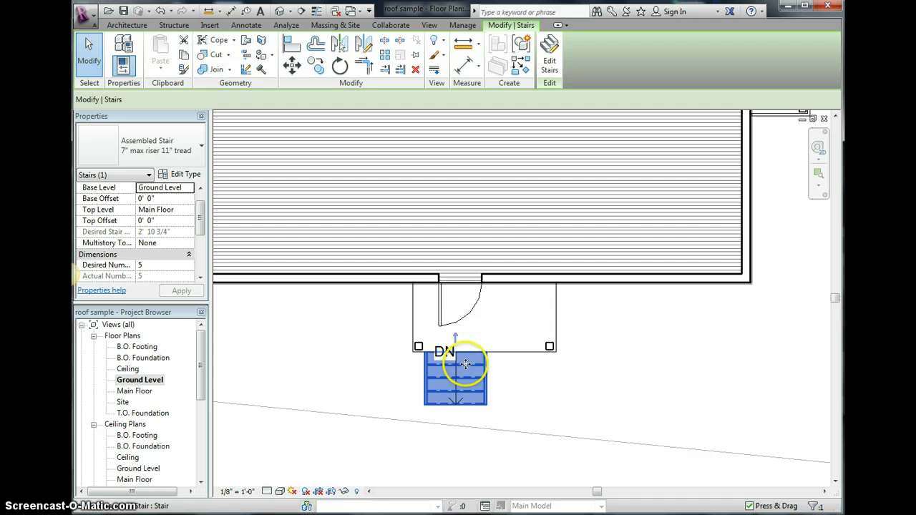
pyautogui.moveTo(465, 364); pyautogui.dragTo(467, 367)
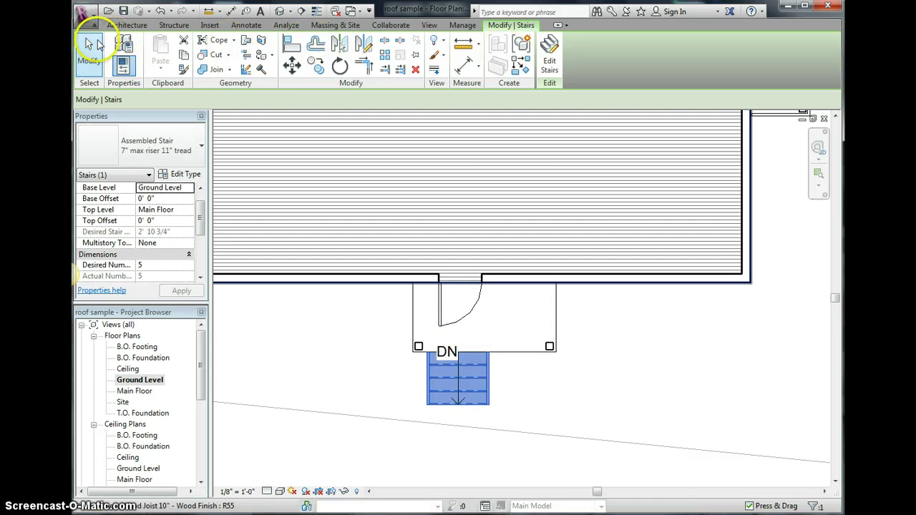
pyautogui.click(429, 25)
pyautogui.click(421, 51)
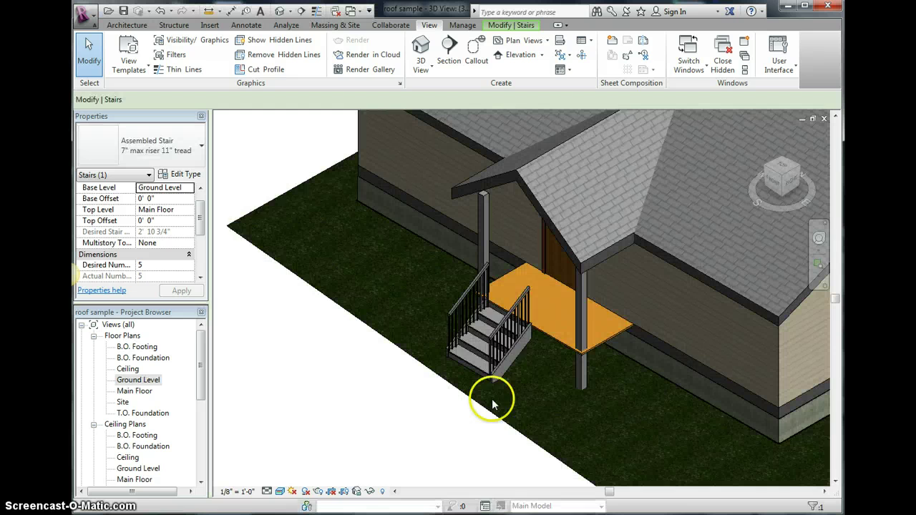
pyautogui.press('Escape')
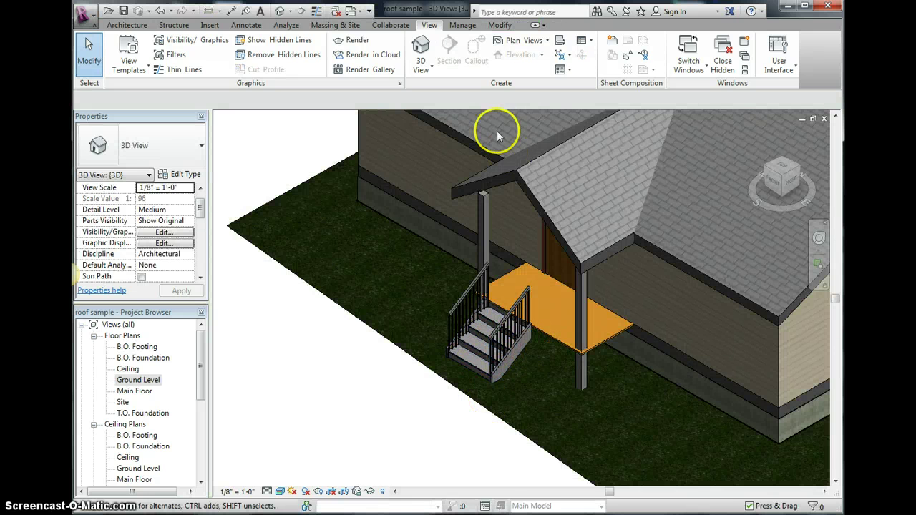
pyautogui.doubleClick(138, 380)
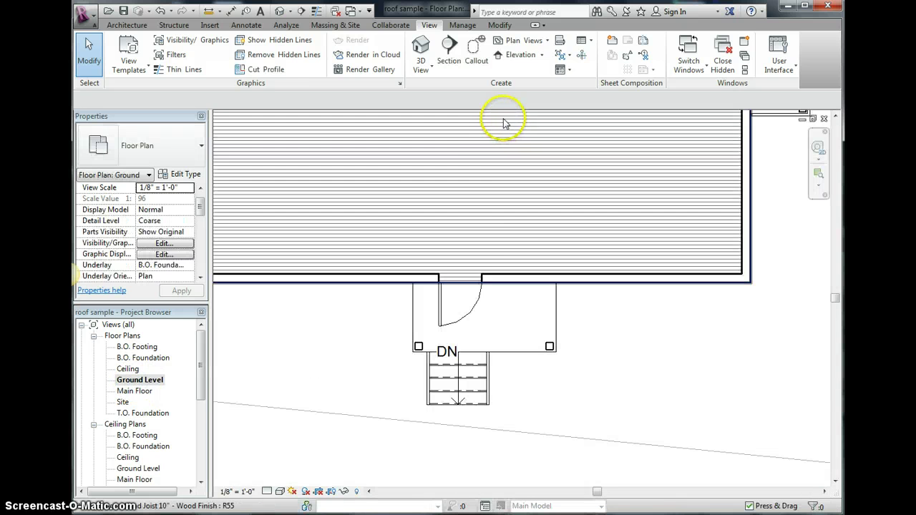
# Set Ramp 2 from Ground Level to Main Floor, edit its width, and apply
pyautogui.click(118, 26)
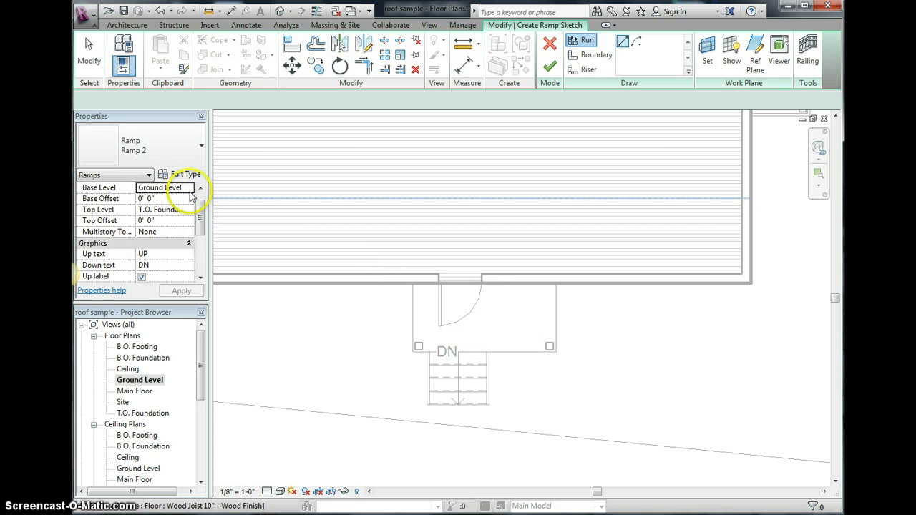
pyautogui.click(189, 208)
pyautogui.click(166, 265)
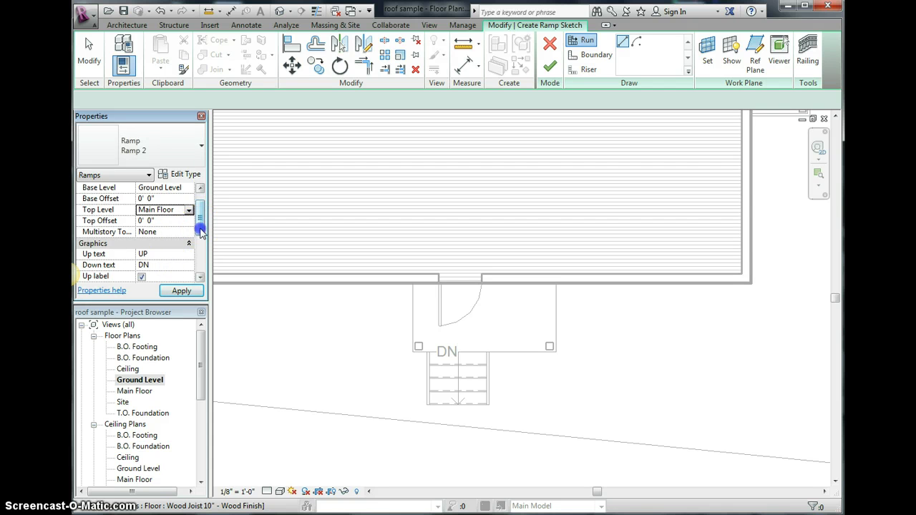
pyautogui.click(201, 247)
pyautogui.click(147, 265)
pyautogui.click(181, 291)
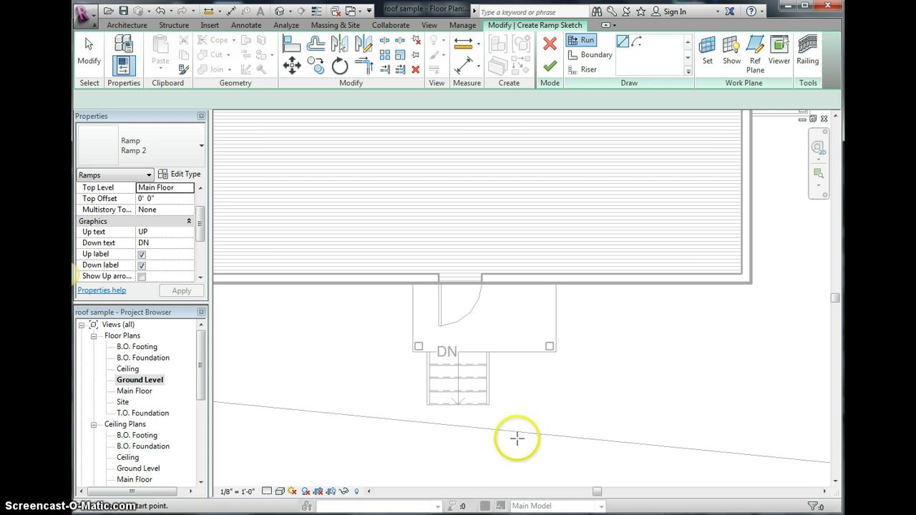
# Sketch a 17' ramp run and a return run, totalling 34' - 9" with a landing
pyautogui.click(557, 382)
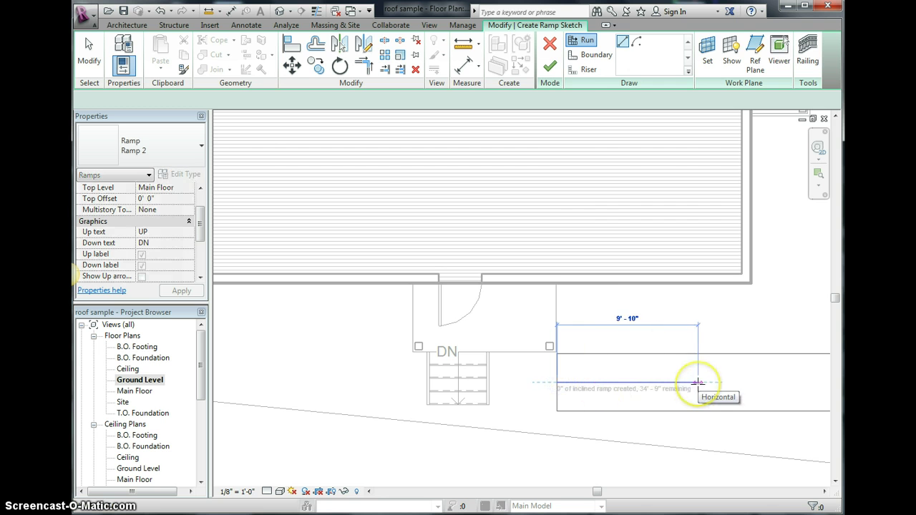
pyautogui.scroll(-2, 697, 383)
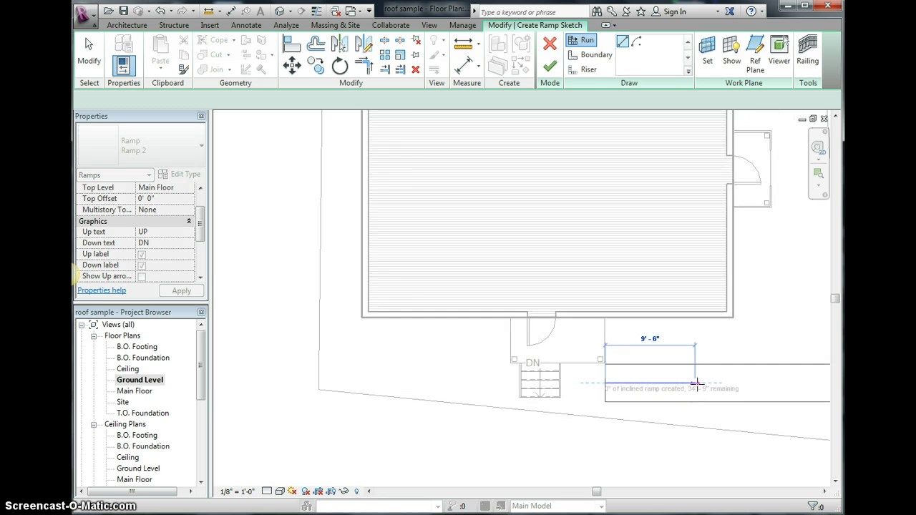
pyautogui.moveTo(697, 384)
pyautogui.mouseDown(button='middle')
pyautogui.moveTo(644, 396)
pyautogui.moveTo(541, 389)
pyautogui.mouseUp(button='middle')
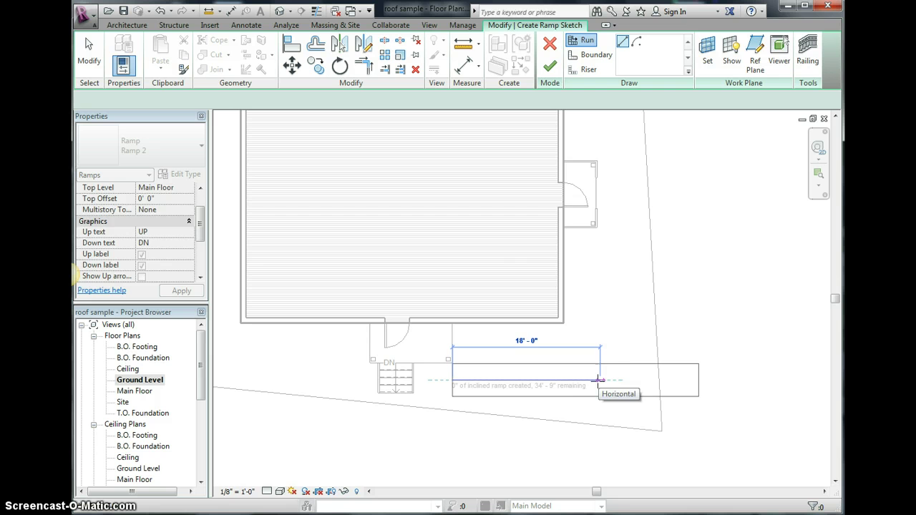
pyautogui.click(580, 381)
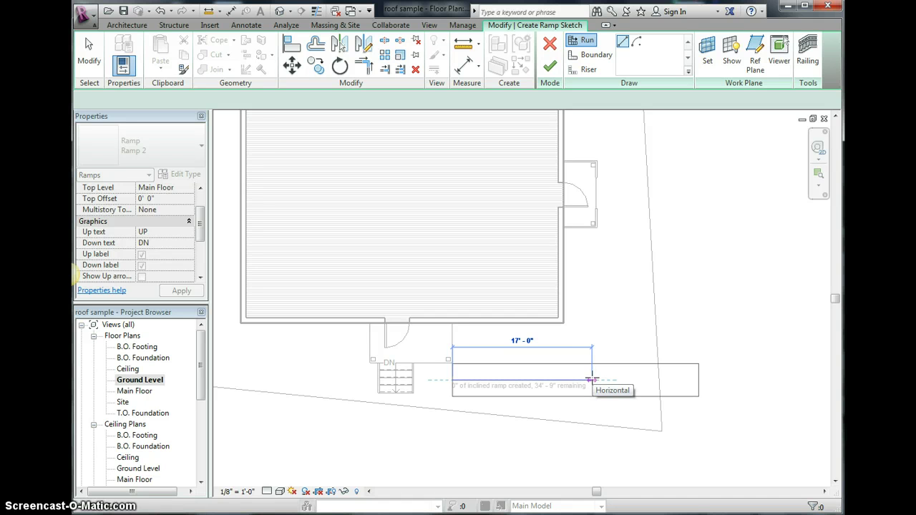
pyautogui.click(592, 378)
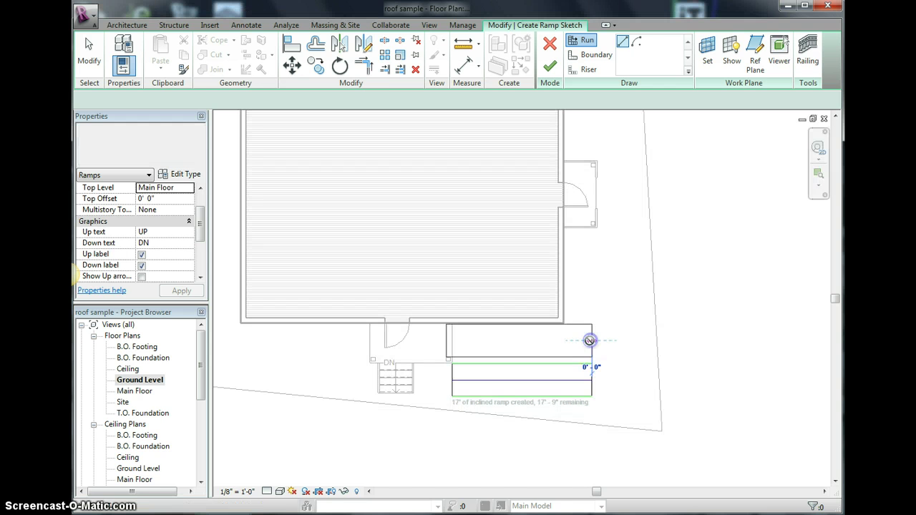
pyautogui.click(591, 341)
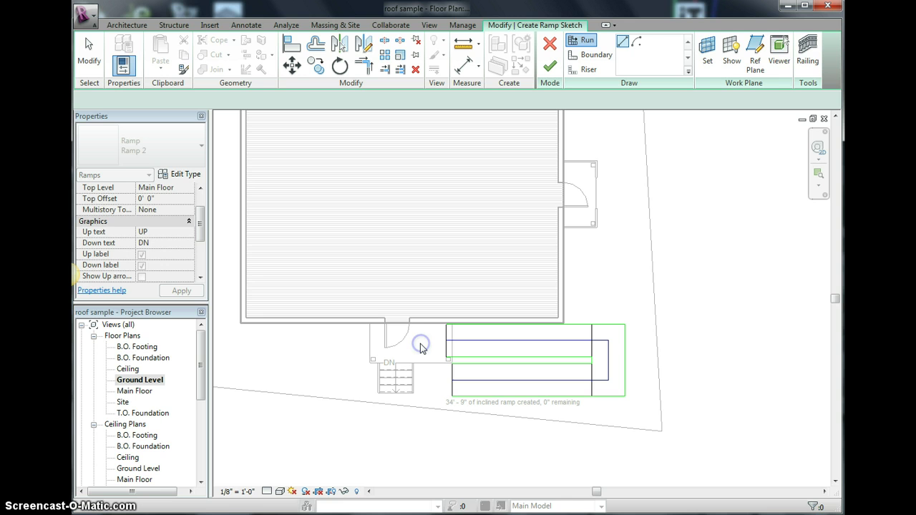
pyautogui.press('Escape')
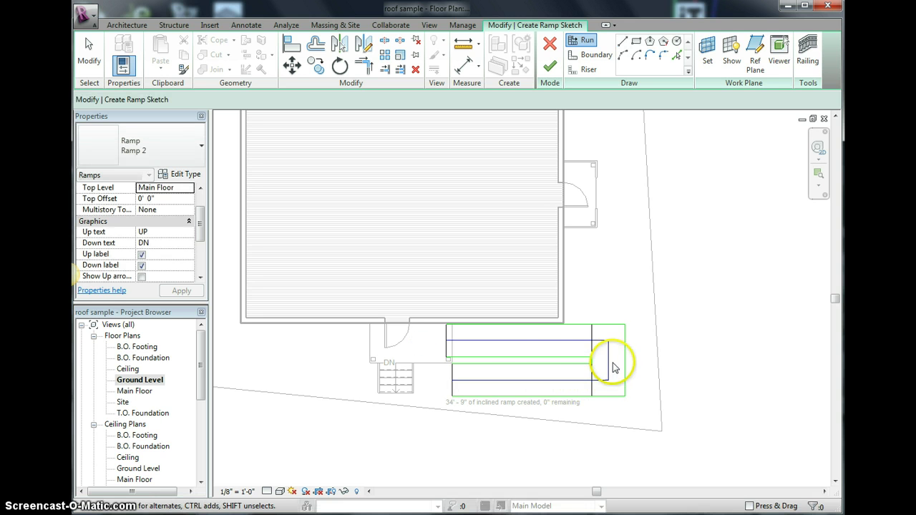
pyautogui.press('Escape')
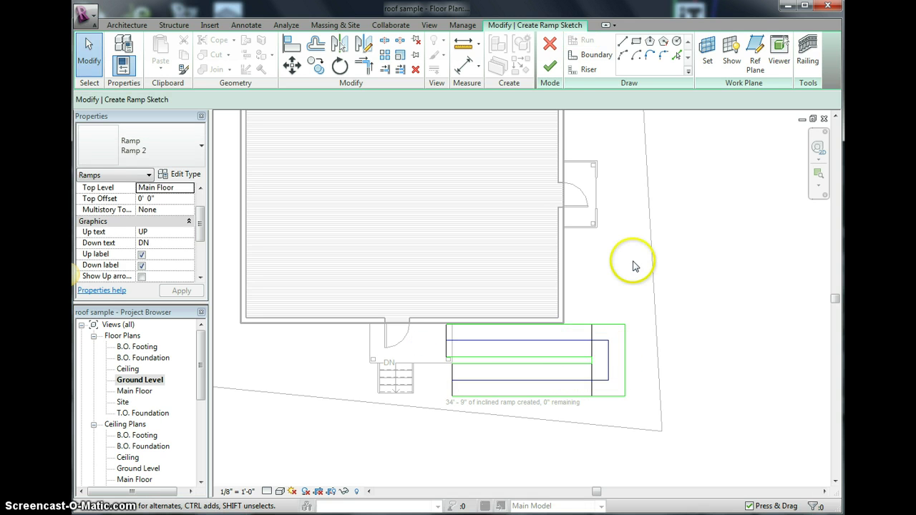
# Place an aligned dimension across the landing between the two run lines
pyautogui.click(465, 68)
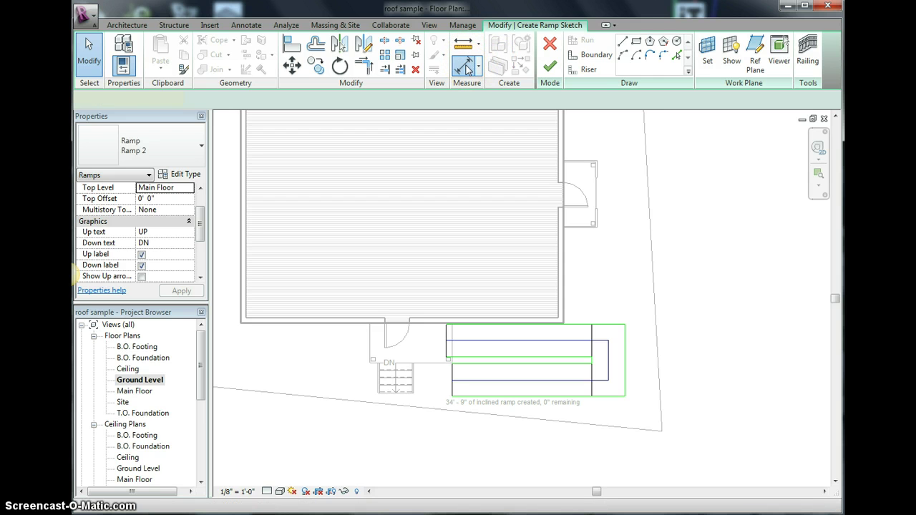
pyautogui.click(565, 345)
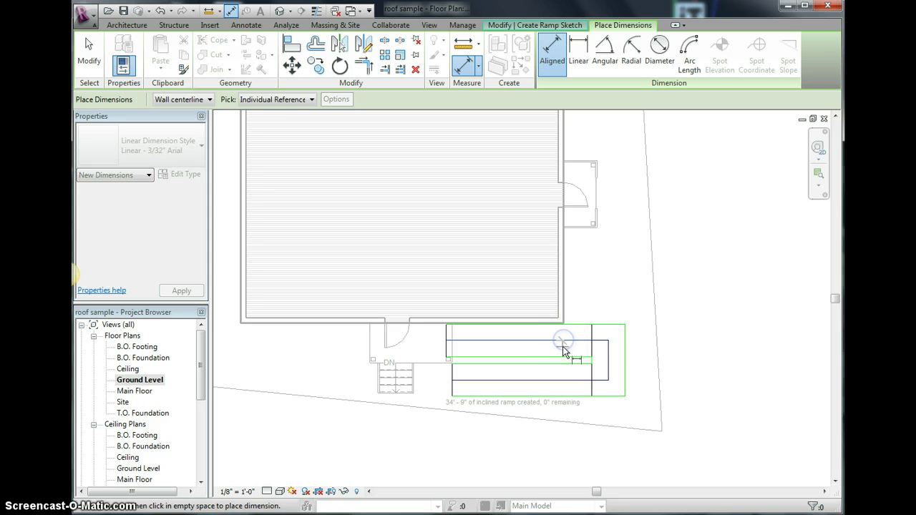
pyautogui.click(566, 385)
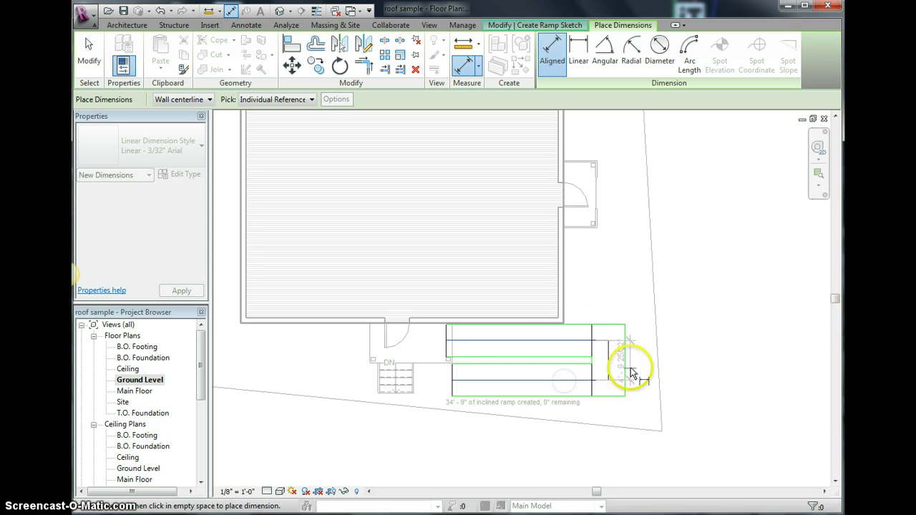
pyautogui.click(641, 373)
pyautogui.click(90, 45)
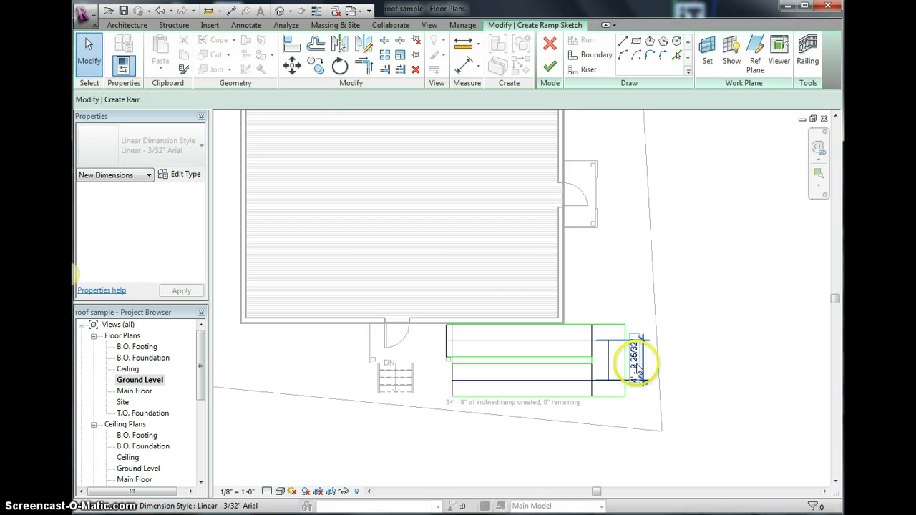
# Set the landing width dimension to 4' - 6" and finish the ramp sketch
pyautogui.click(571, 382)
pyautogui.click(638, 361)
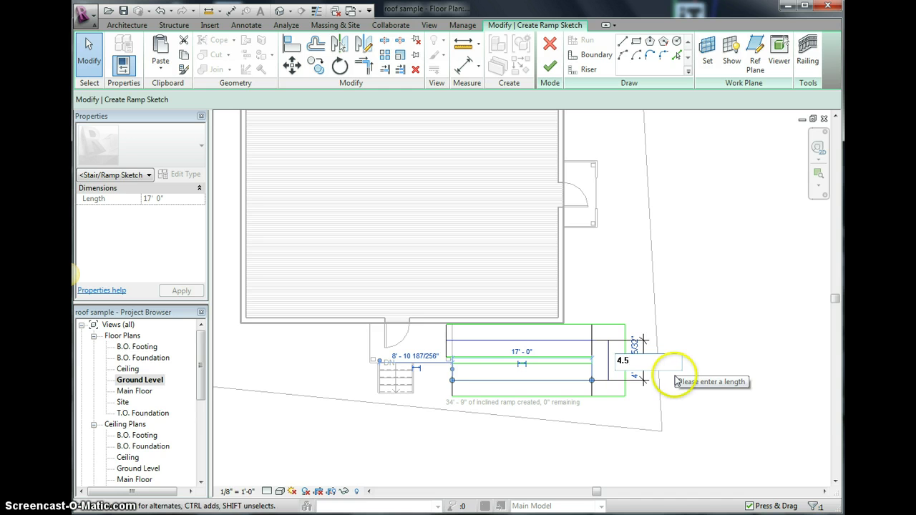
pyautogui.write('4.5')
pyautogui.press('Return')
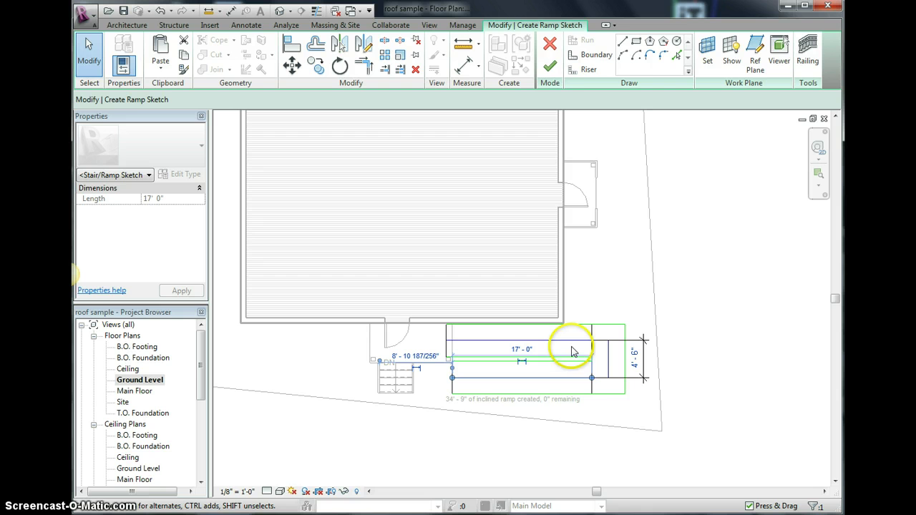
pyautogui.click(558, 66)
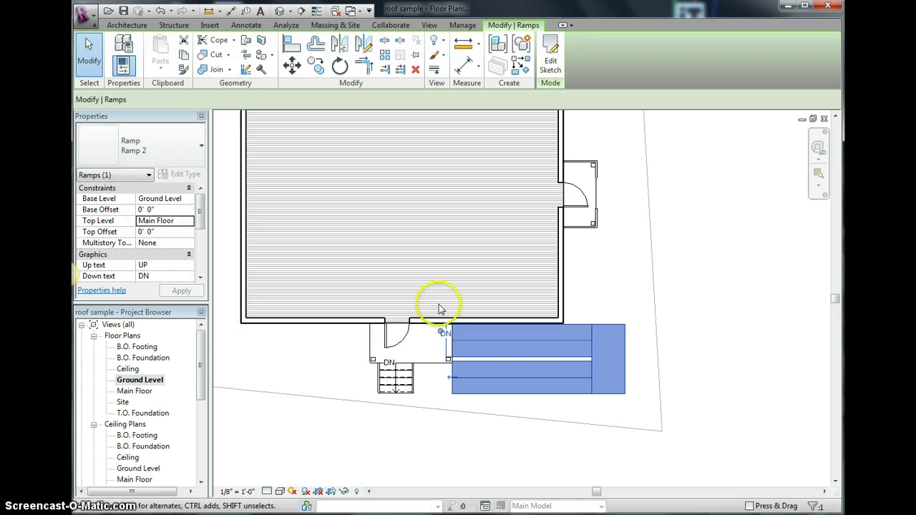
# Drag Ramp 2 down and to the right of the porch
pyautogui.click(548, 346)
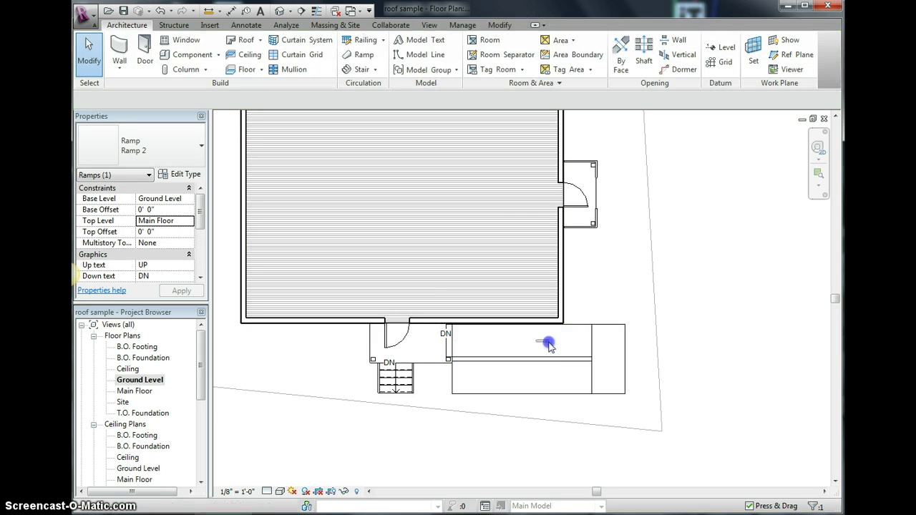
pyautogui.click(592, 350)
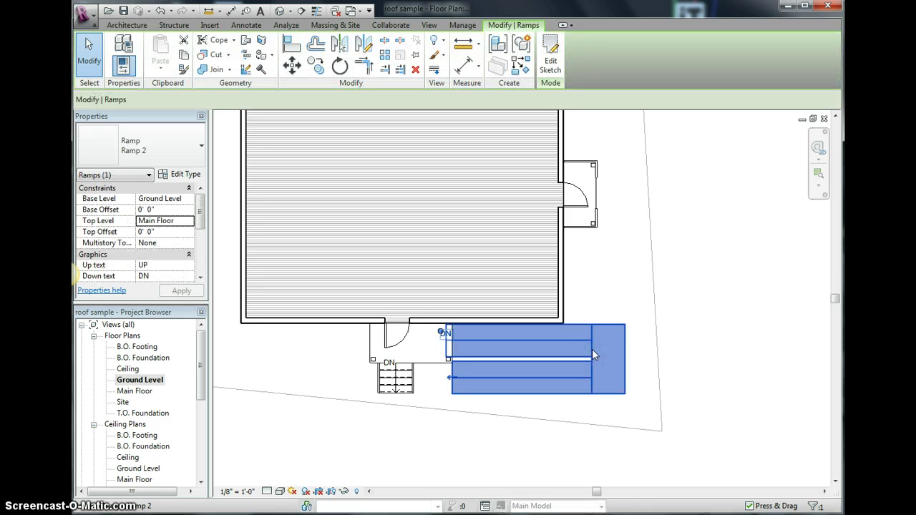
pyautogui.moveTo(603, 362); pyautogui.dragTo(626, 372)
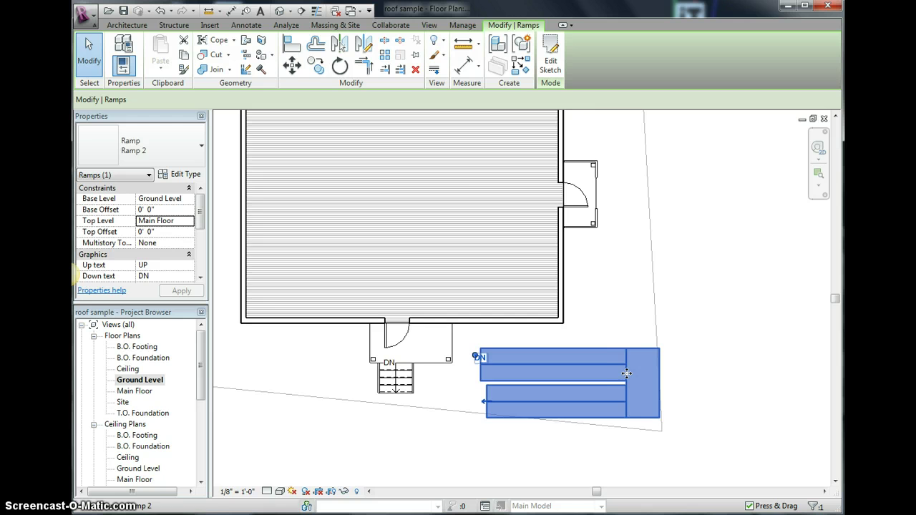
# Align the ramp's top edge to the house wall and its side to the porch edge
pyautogui.click(292, 44)
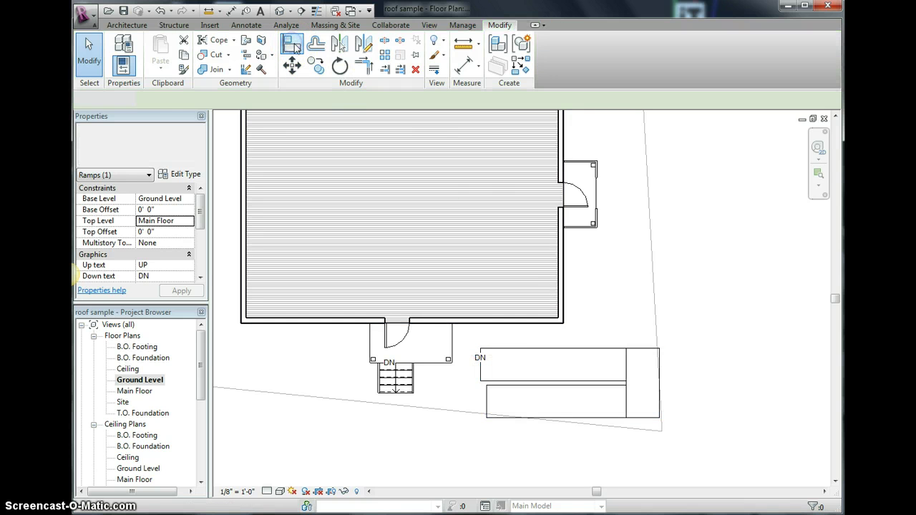
pyautogui.click(518, 325)
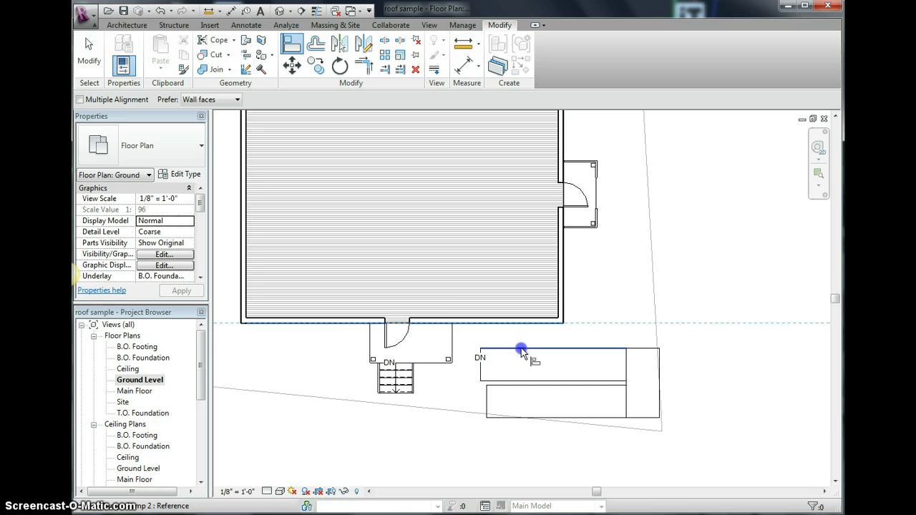
pyautogui.click(522, 350)
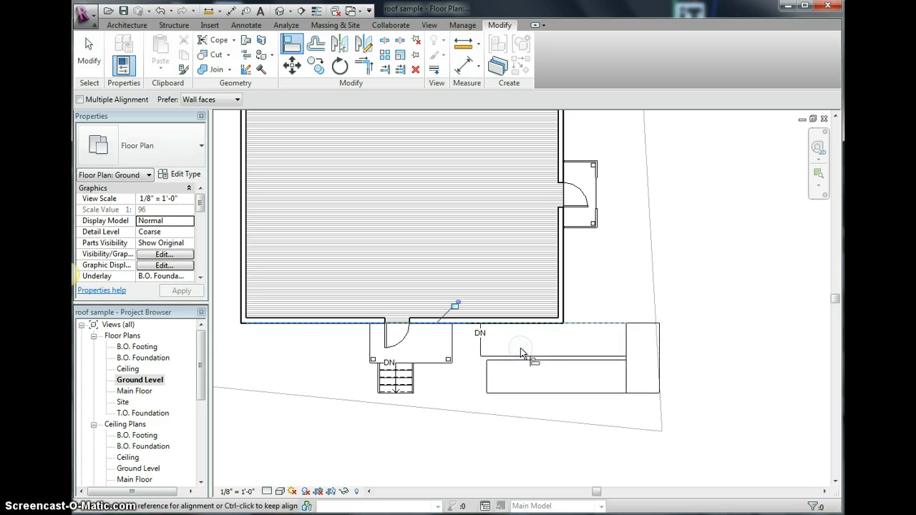
pyautogui.click(451, 342)
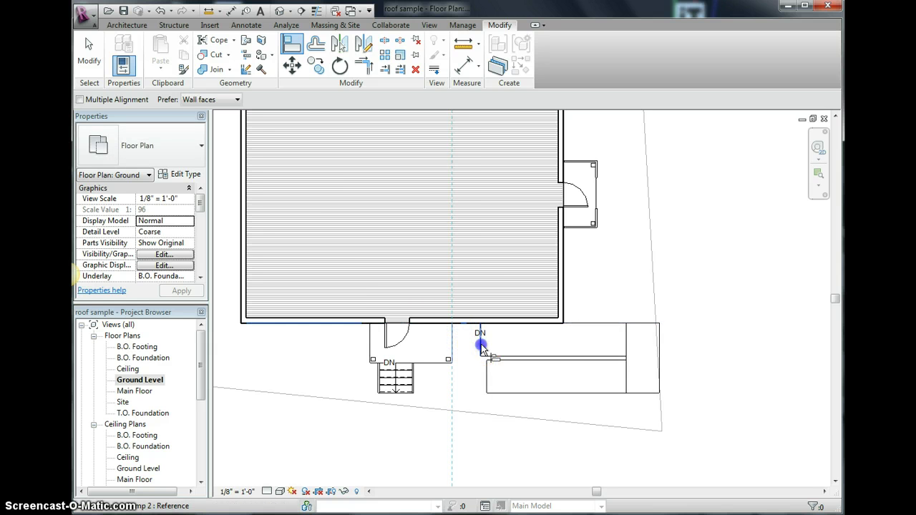
pyautogui.click(481, 347)
pyautogui.moveTo(470, 380)
pyautogui.mouseDown()
pyautogui.moveTo(476, 384)
pyautogui.moveTo(451, 417)
pyautogui.moveTo(440, 387)
pyautogui.moveTo(460, 372)
pyautogui.mouseUp()
pyautogui.click(493, 389)
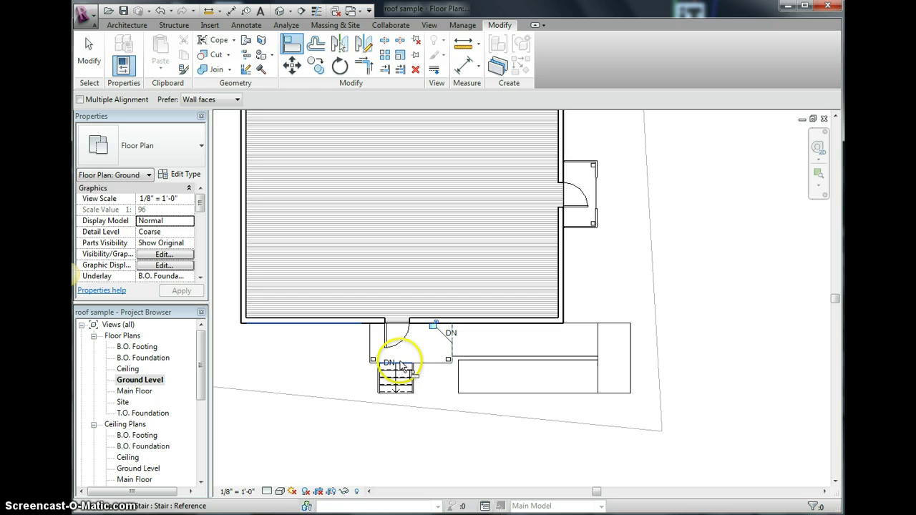
pyautogui.click(87, 48)
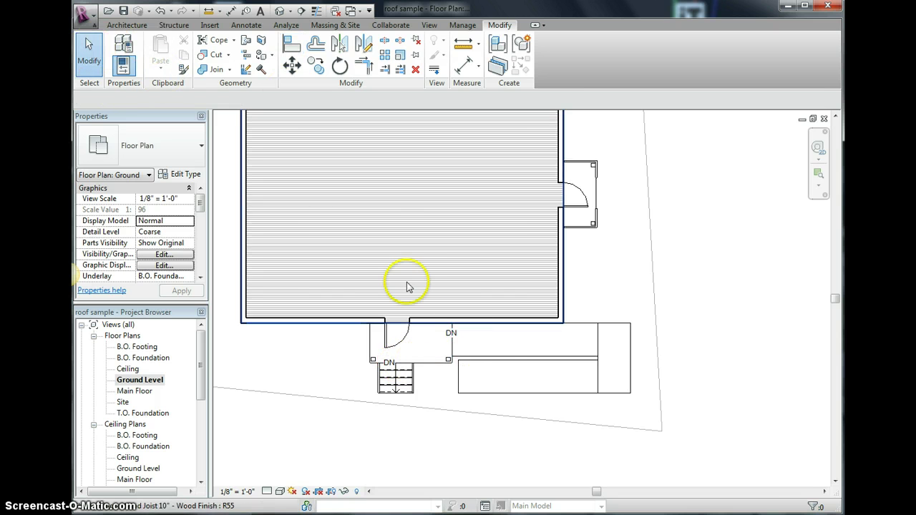
# Select the ramp and open the default 3D view of the house
pyautogui.click(500, 359)
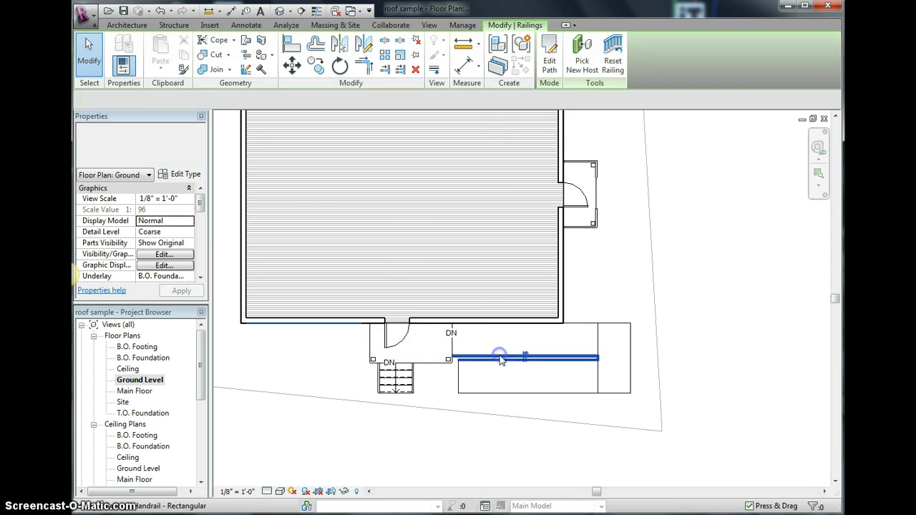
pyautogui.click(548, 374)
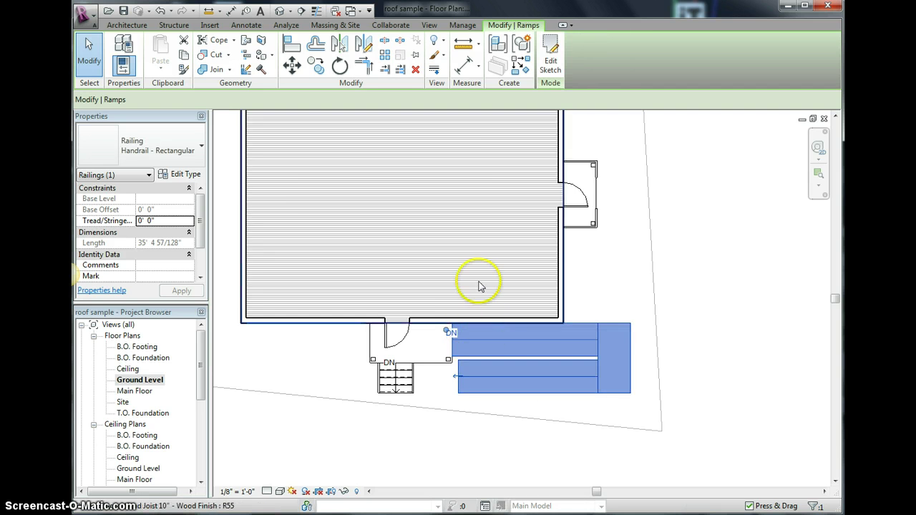
pyautogui.click(430, 25)
pyautogui.click(422, 47)
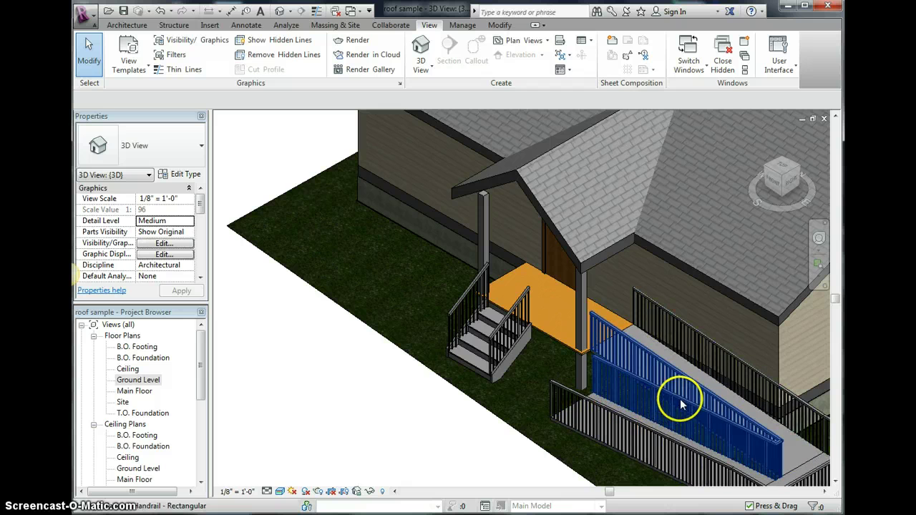
# Zoom out and orbit the 3D view to inspect the railed switchback ramp by the porch
pyautogui.scroll(-2, 641, 389)
pyautogui.scroll(-2, 642, 388)
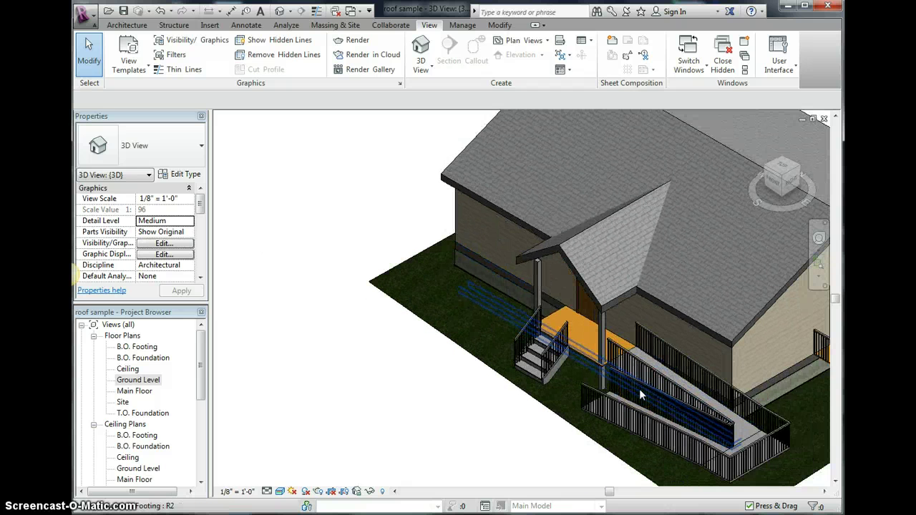
pyautogui.moveTo(655, 390); pyautogui.dragTo(484, 334, button='middle')
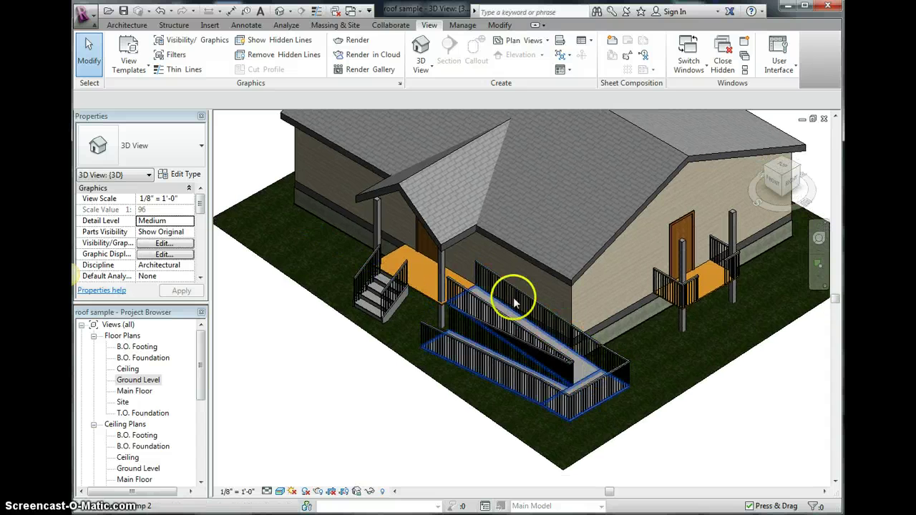